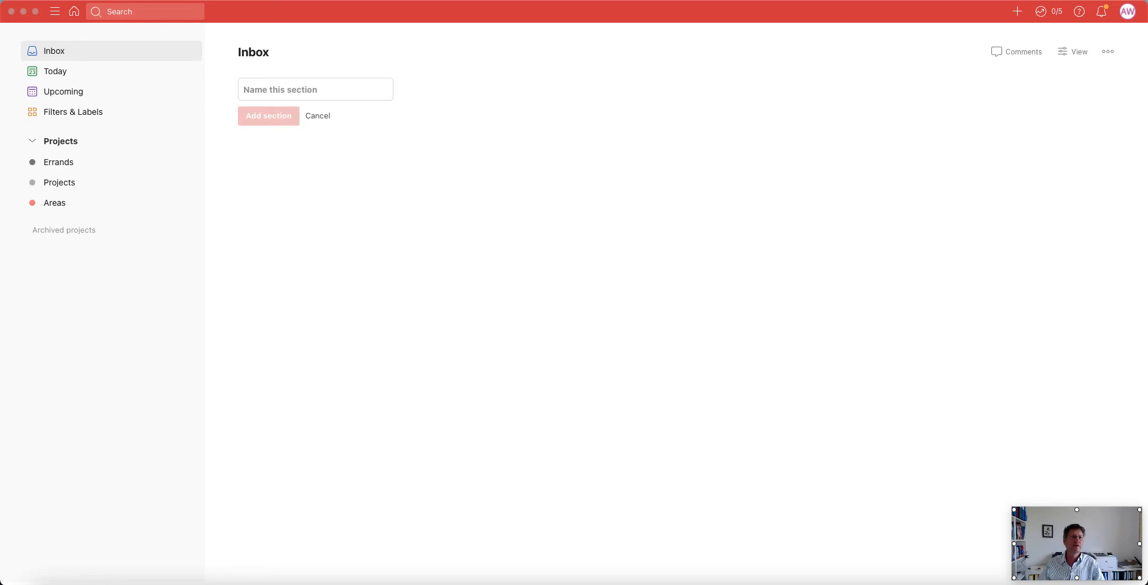
- Add a section named "Today" to the Inbox board
left_click(315, 89)
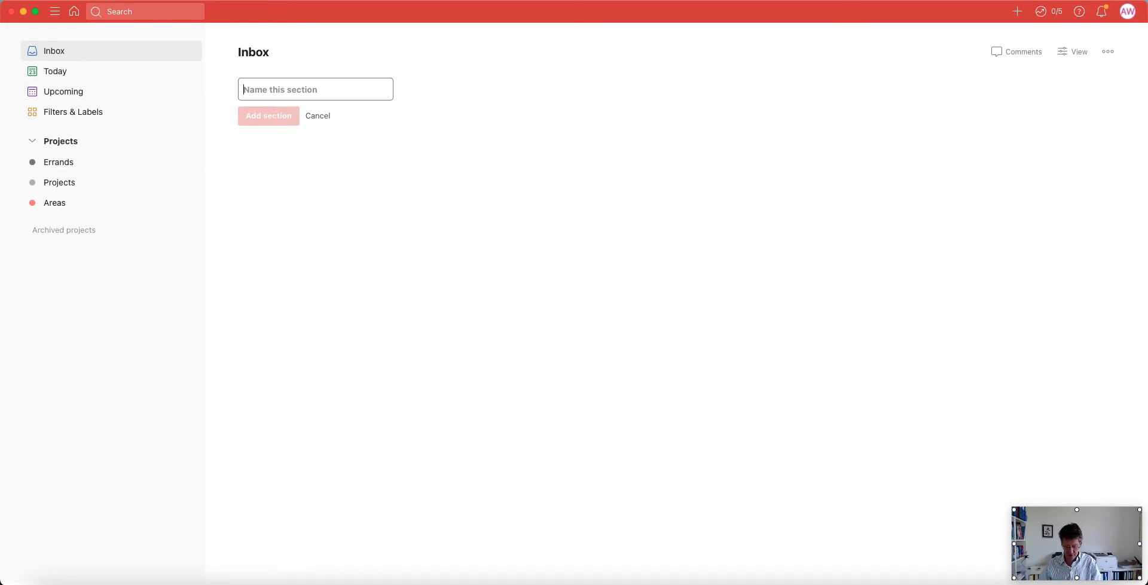
type("Today")
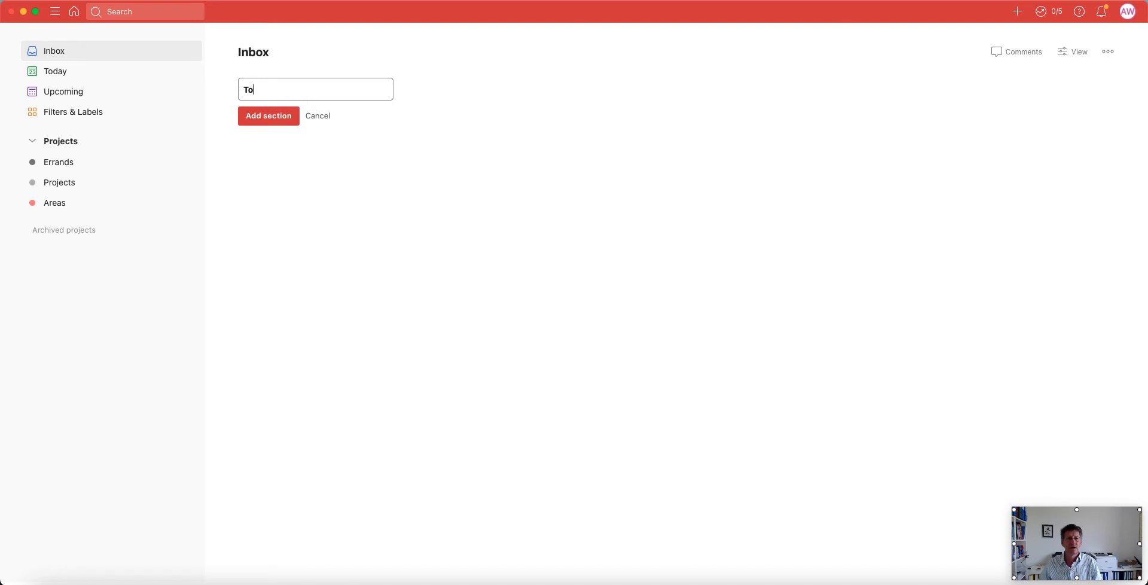
key("Tab")
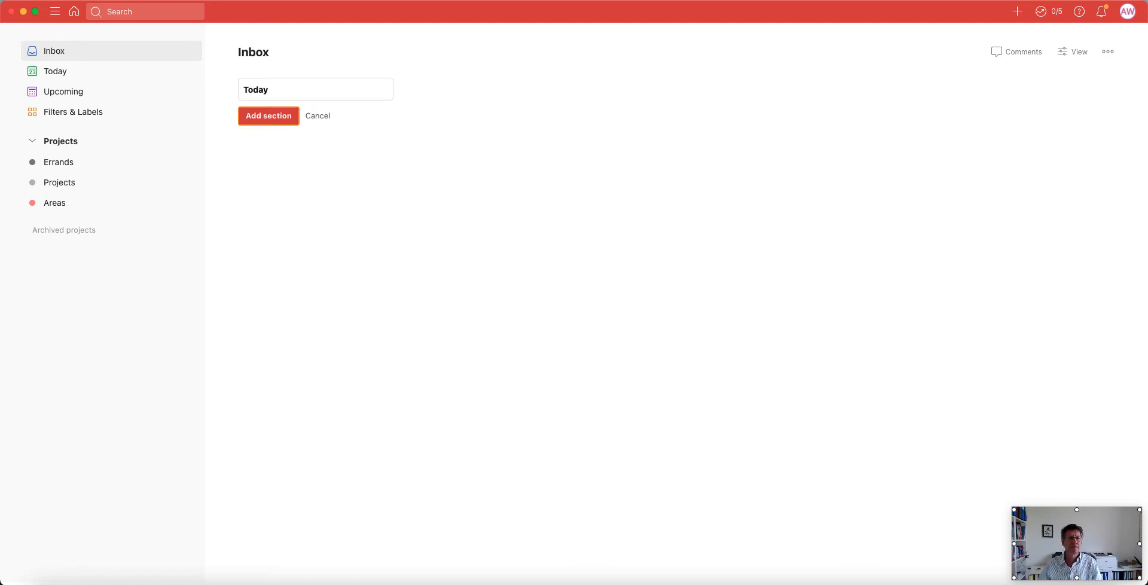
key("Return")
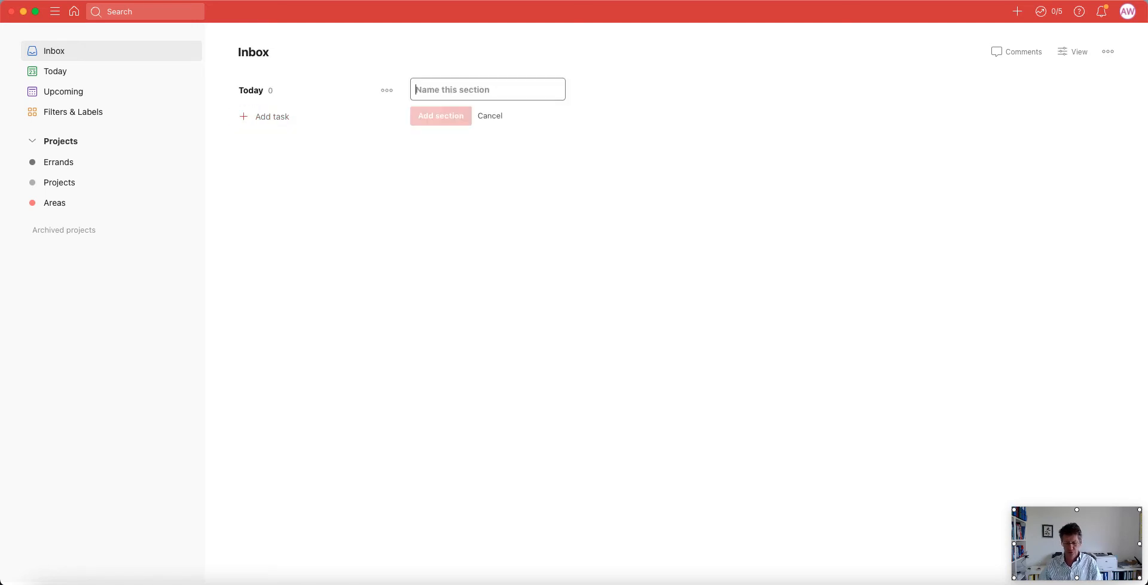
- Add a second Inbox section named "This week"
type("In")
key("BackSpace")
key("BackSpace")
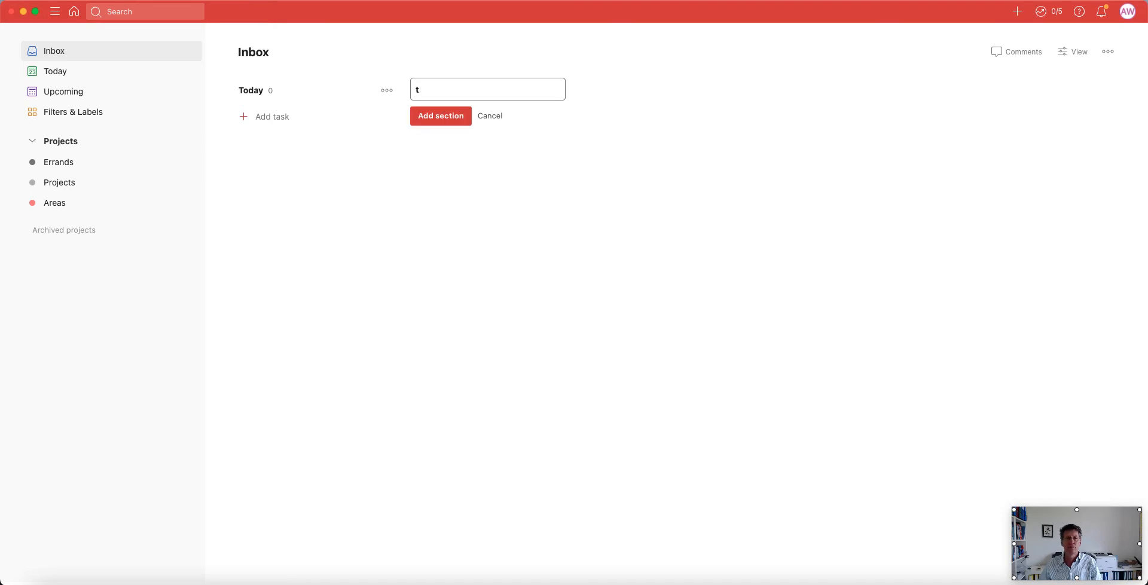
type("This week")
key("Tab")
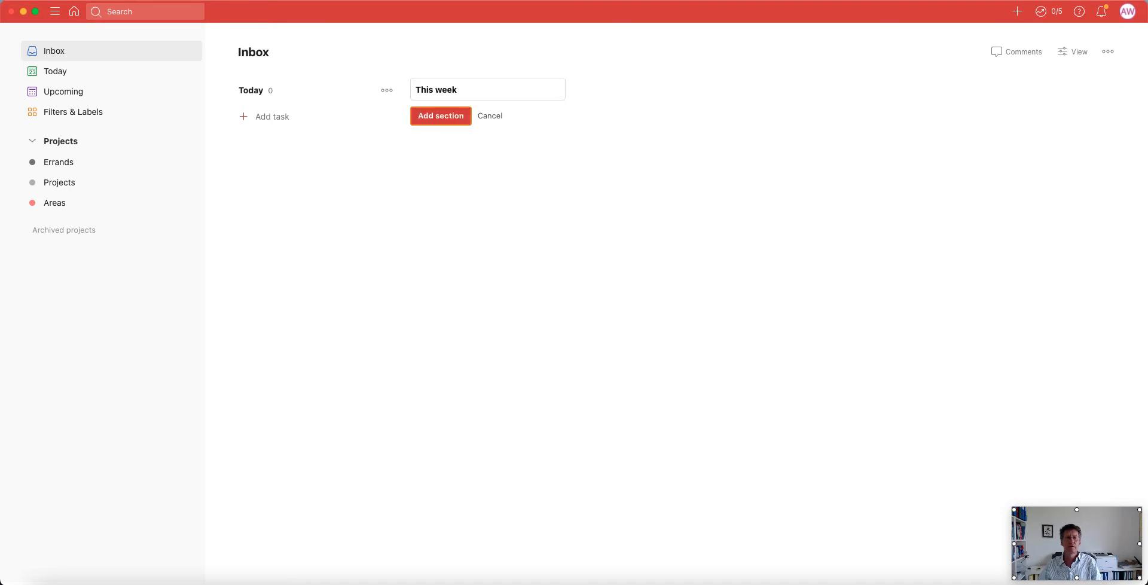
key("Return")
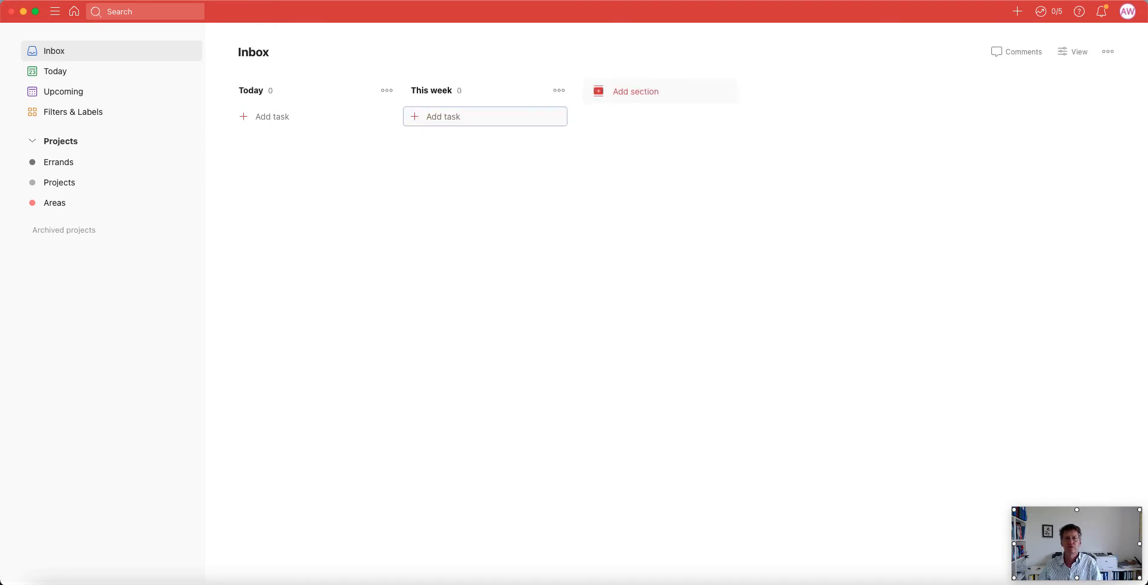
- Add a third Inbox section named "Next Week"
type("Next Week")
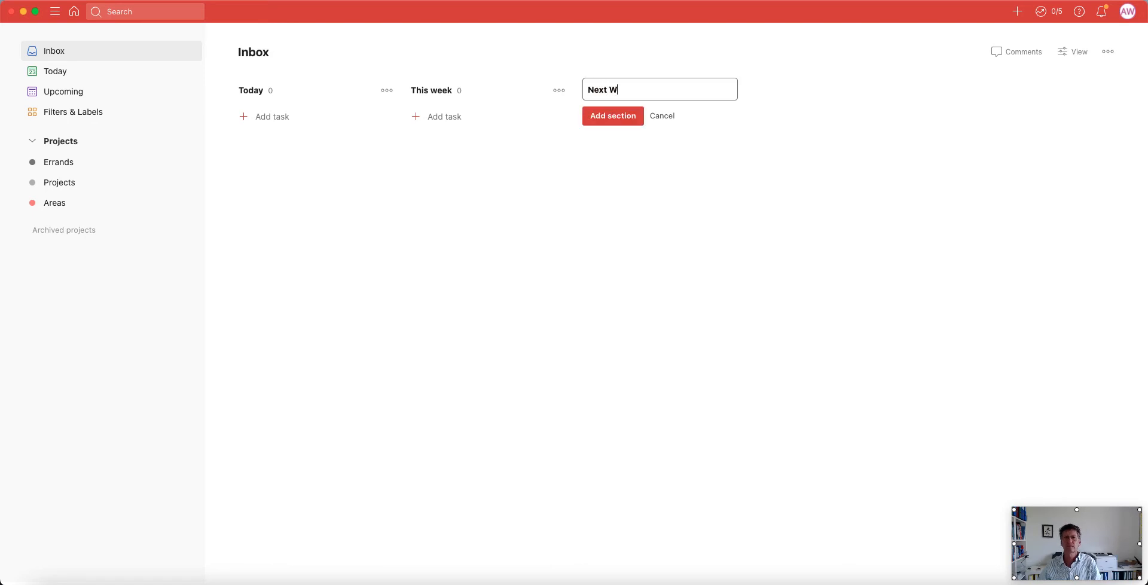
key("Tab")
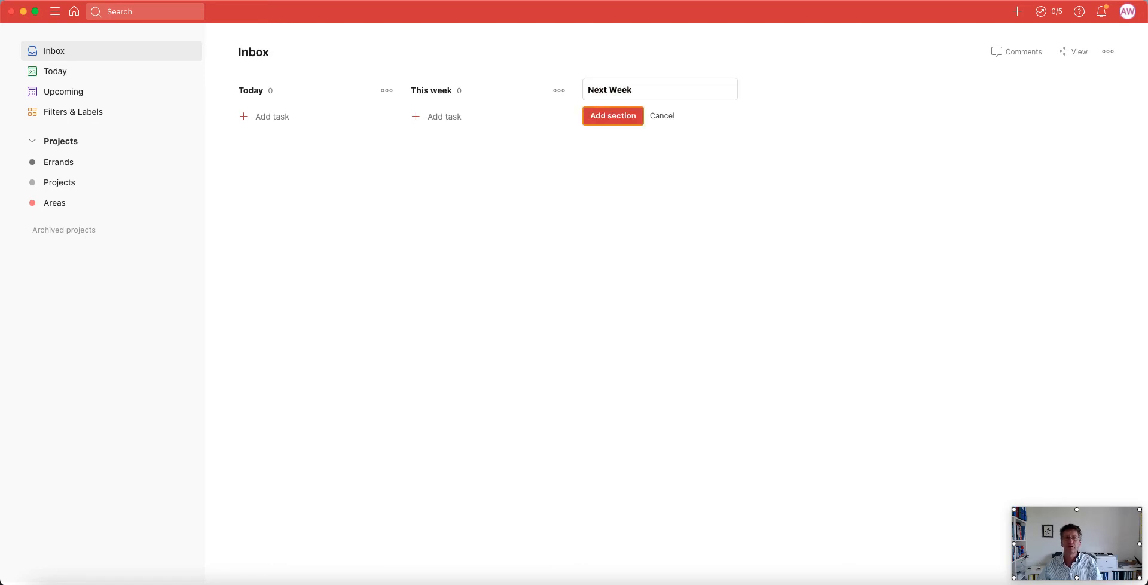
key("Return")
- Add a fourth Inbox section named "This Quarter" and enter "Someday" as the name of the following section
type("Wo")
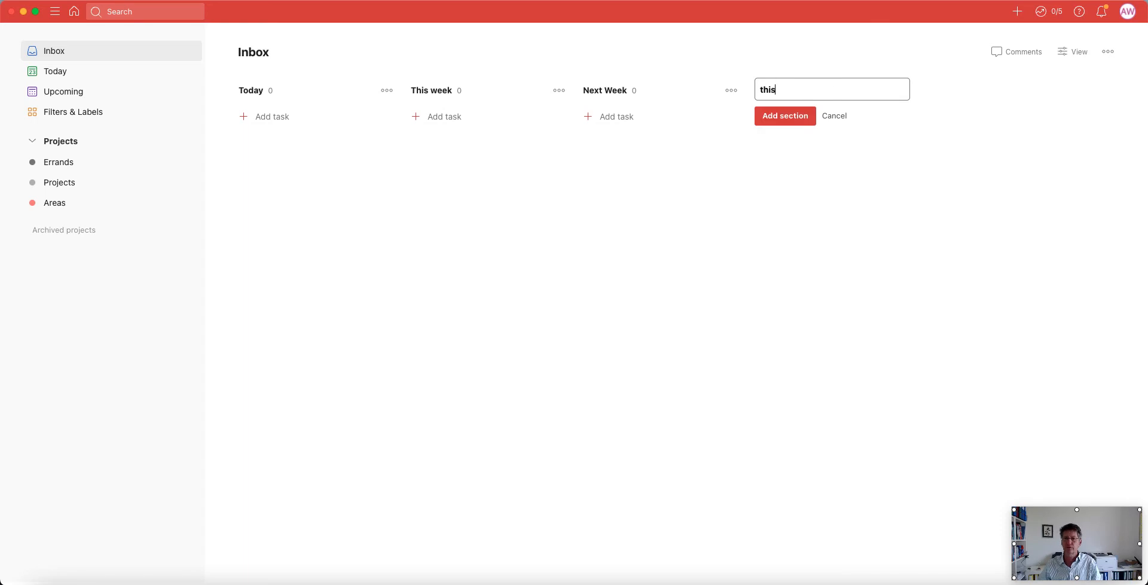
key("BackSpace")
key("BackSpace")
type("This")
key("shift+Tab")
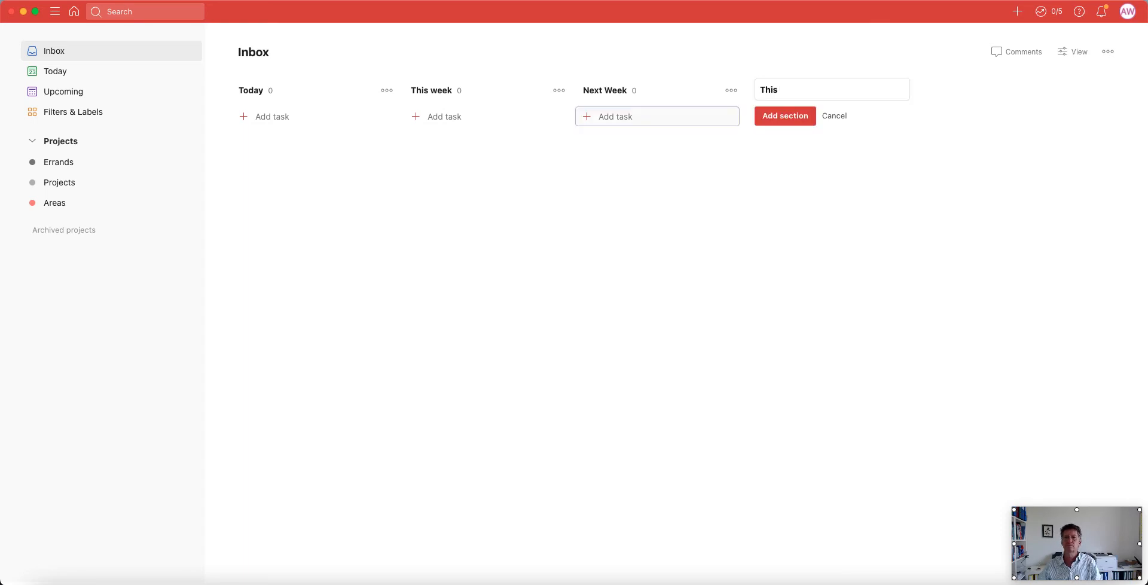
key("Tab")
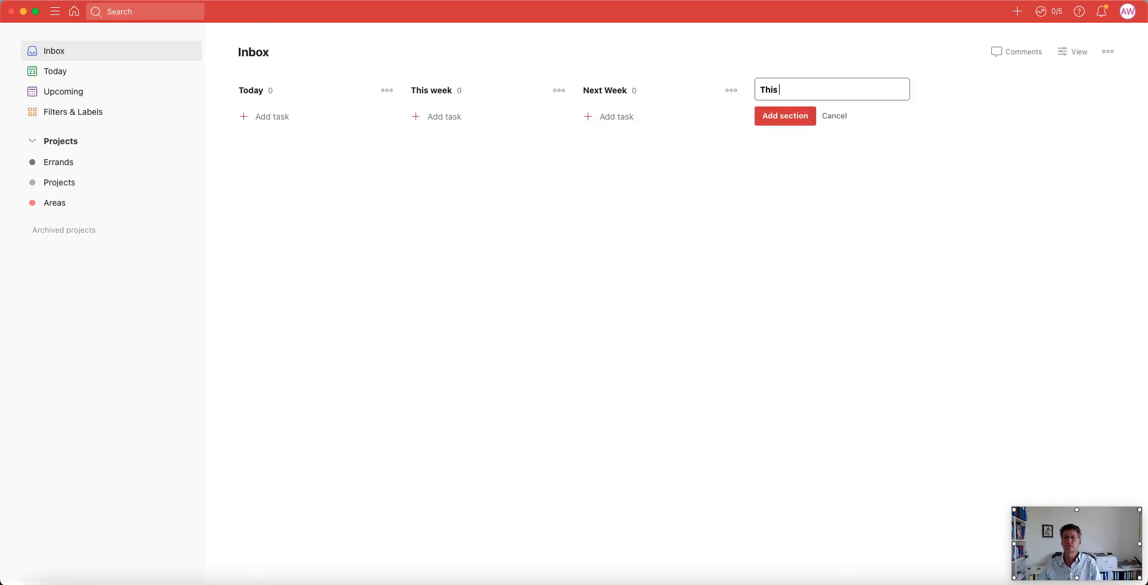
type("Qua")
key("BackSpace")
key("BackSpace")
key("BackSpace")
type("QU")
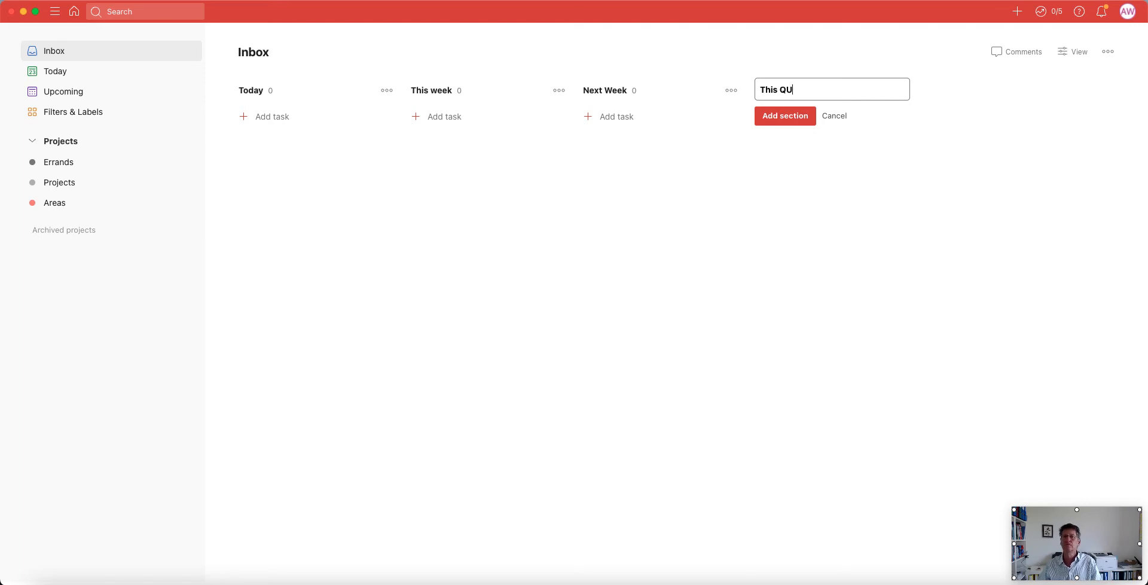
key("BackSpace")
type("uarter")
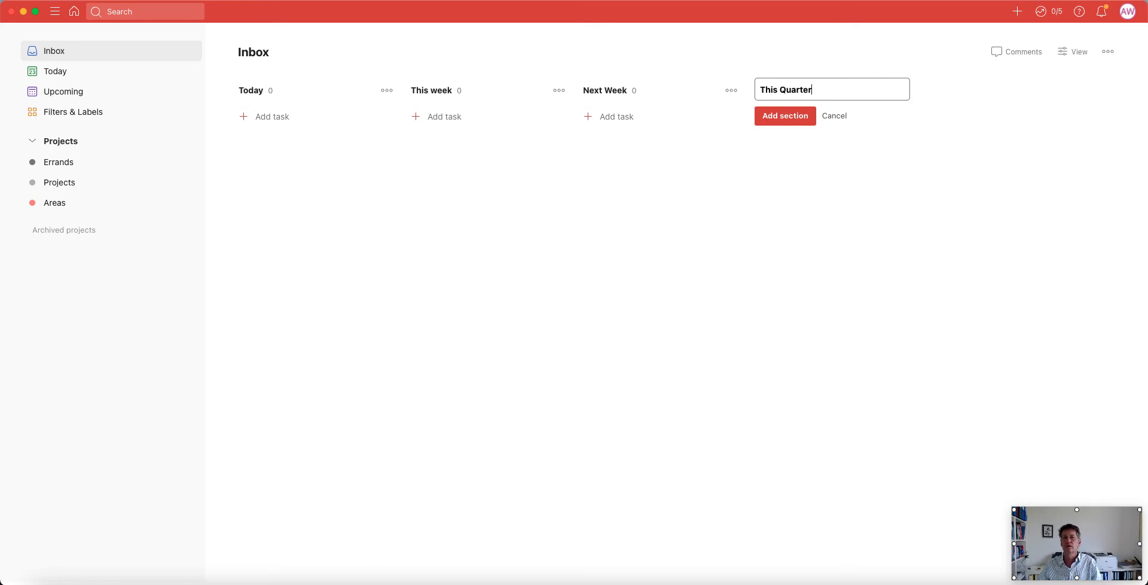
key("Return")
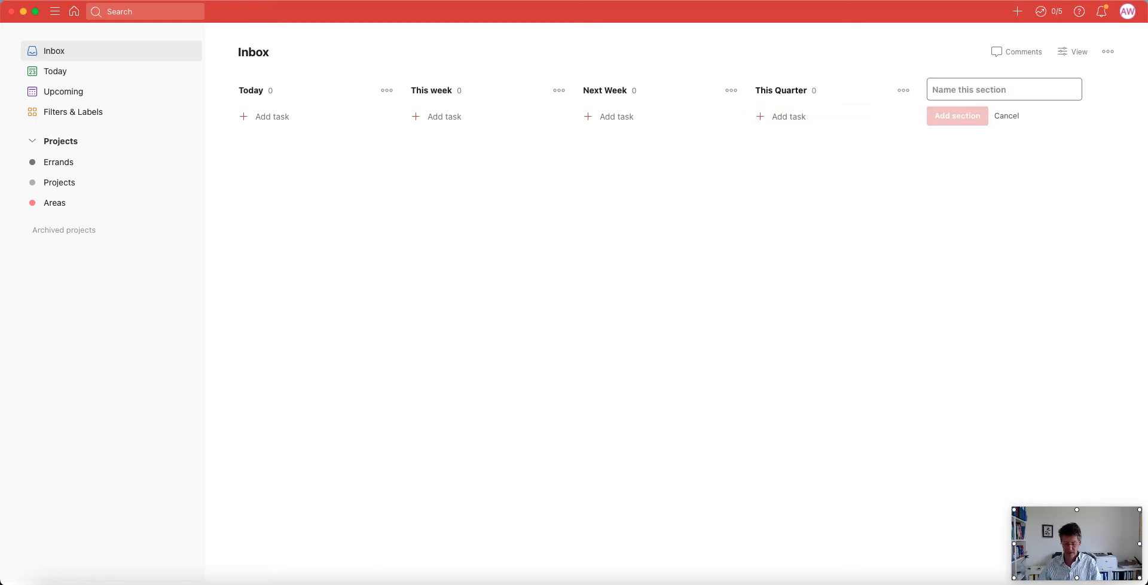
type("Someday")
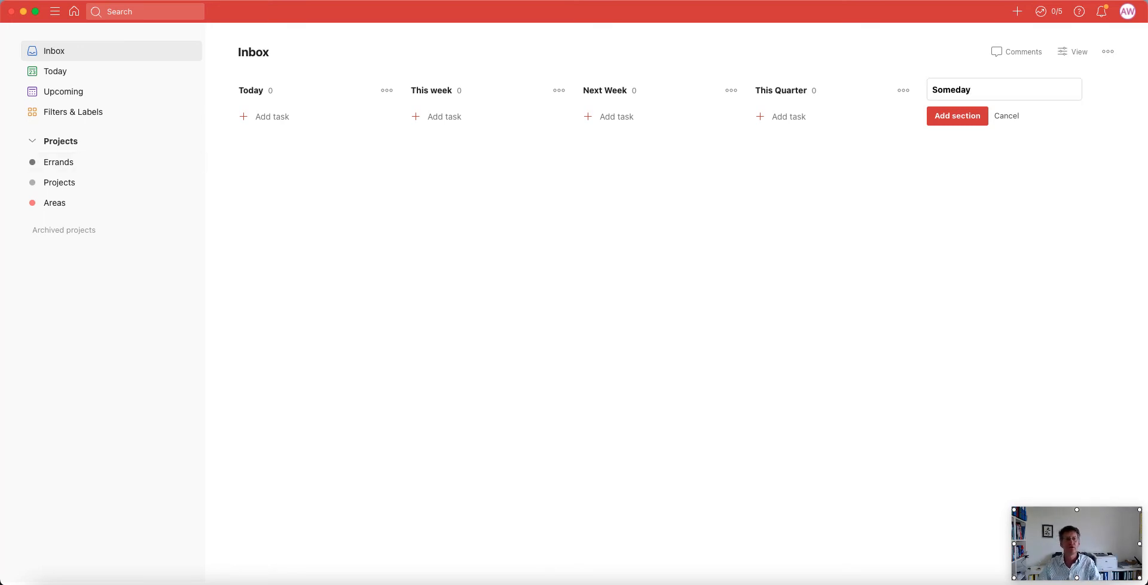
- Create the task "Record this video" in the Today section
left_click(269, 116)
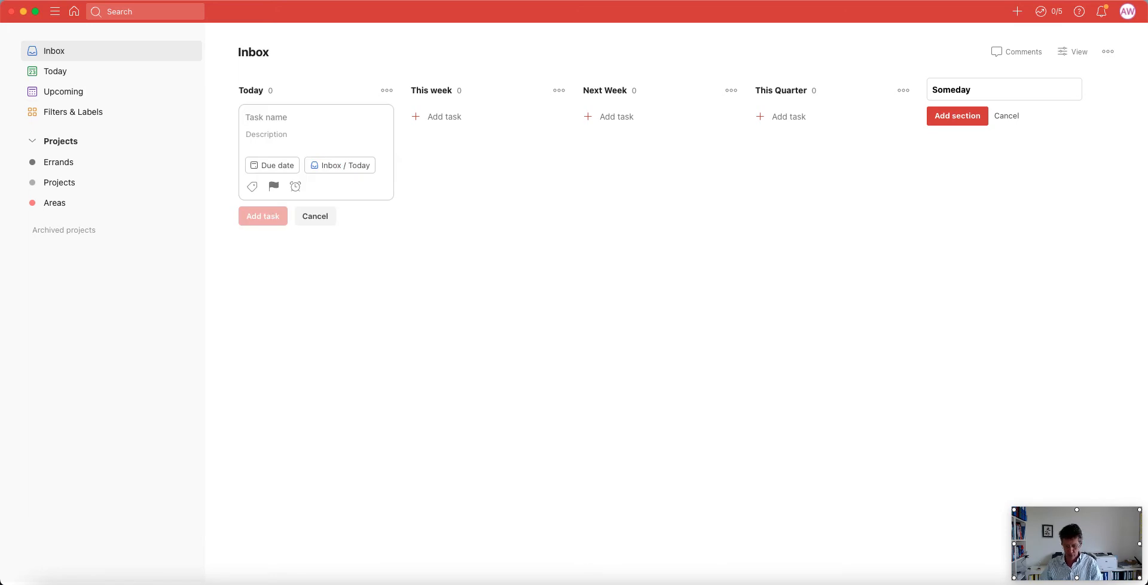
type("Read")
key("BackSpace")
key("BackSpace")
key("BackSpace")
type("e")
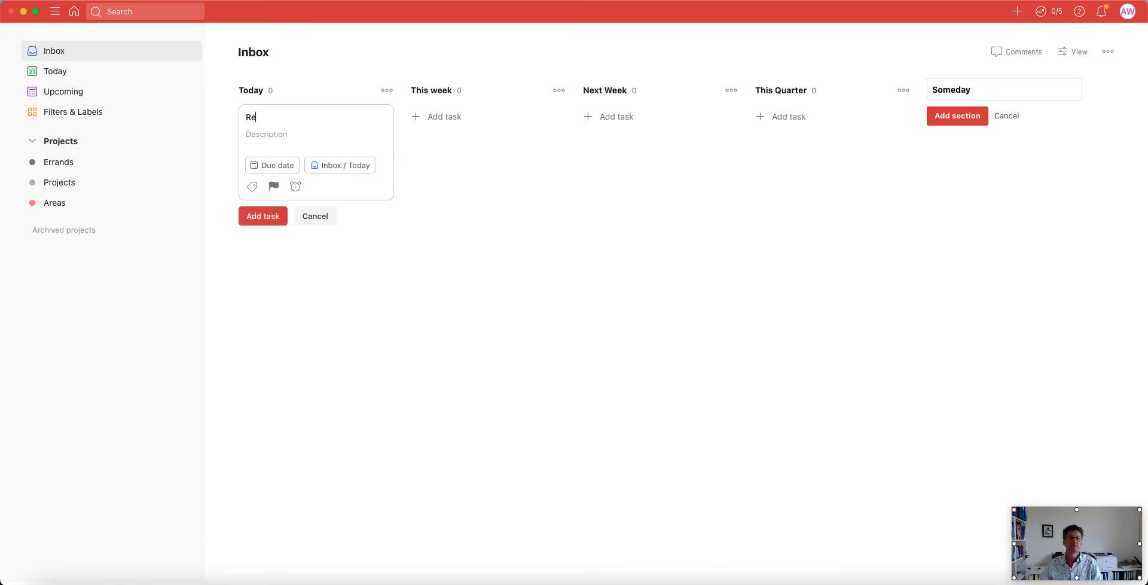
type("cord this video")
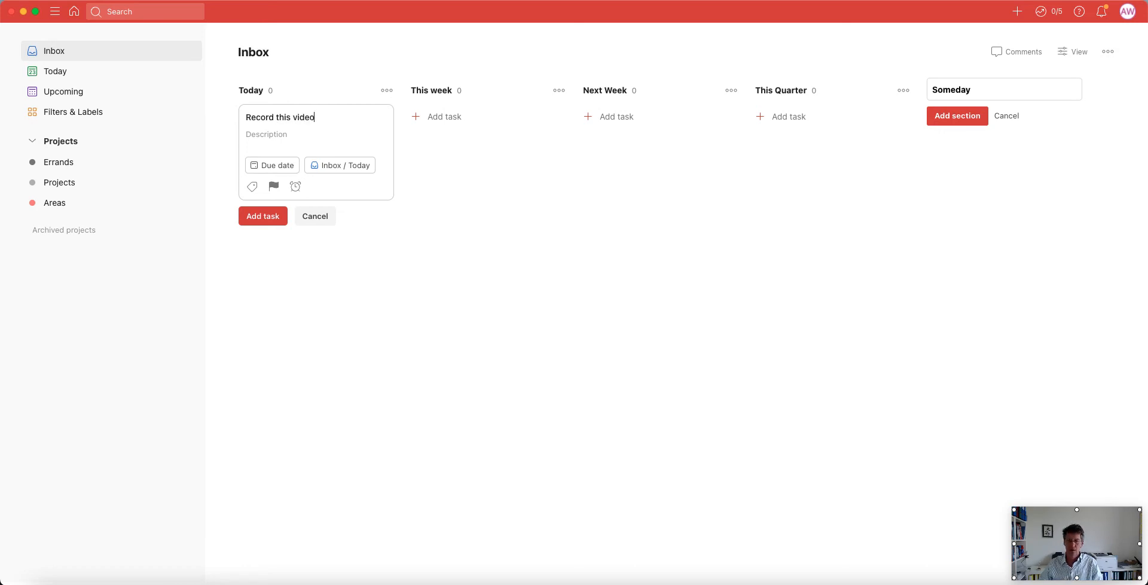
- Add the task "Buy gas for the grill" to the This week section
left_click(417, 116)
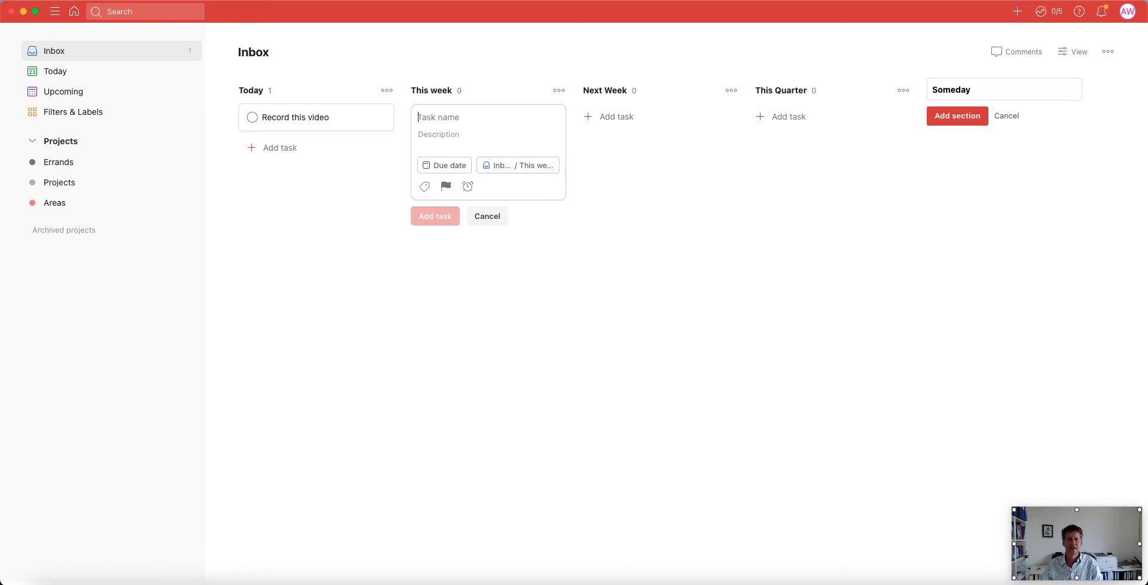
type("Buy ga")
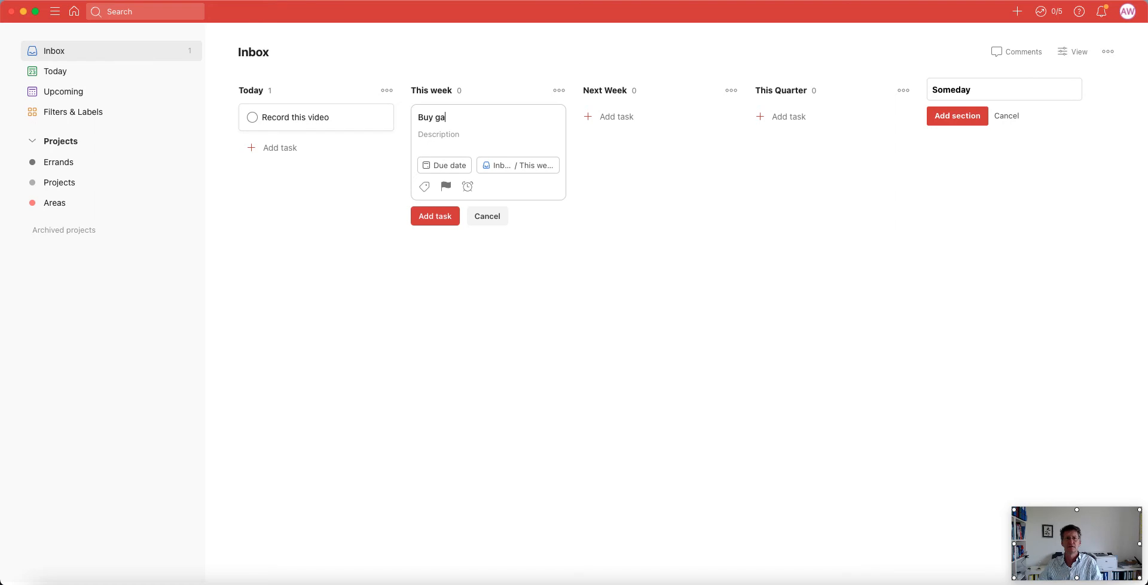
type("s for the grill")
key("Return")
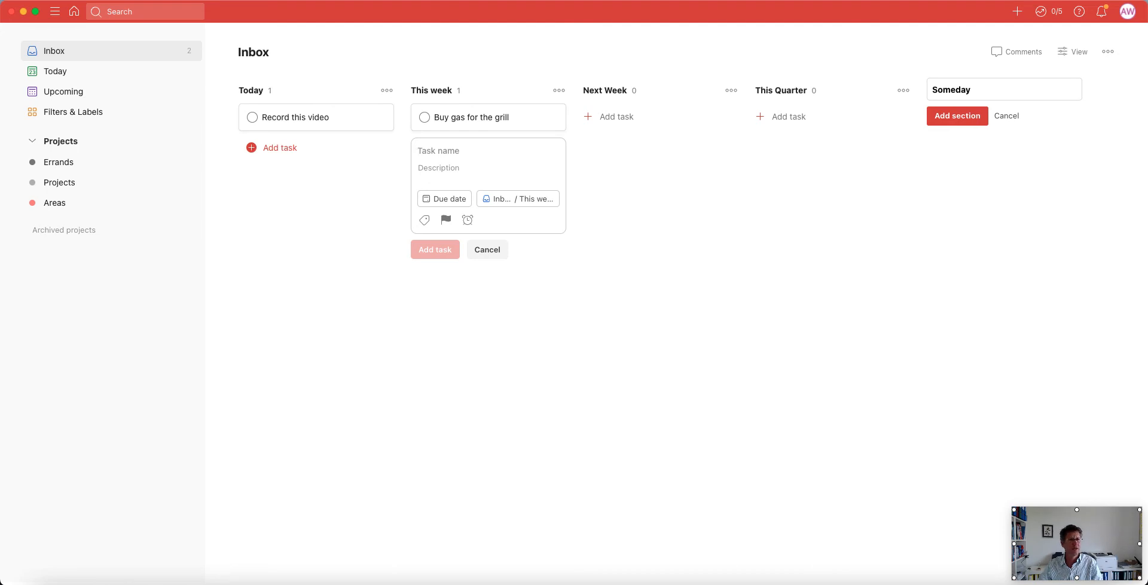
- Add the task "Buy bread" to the Today section
left_click(280, 147)
type("Buy")
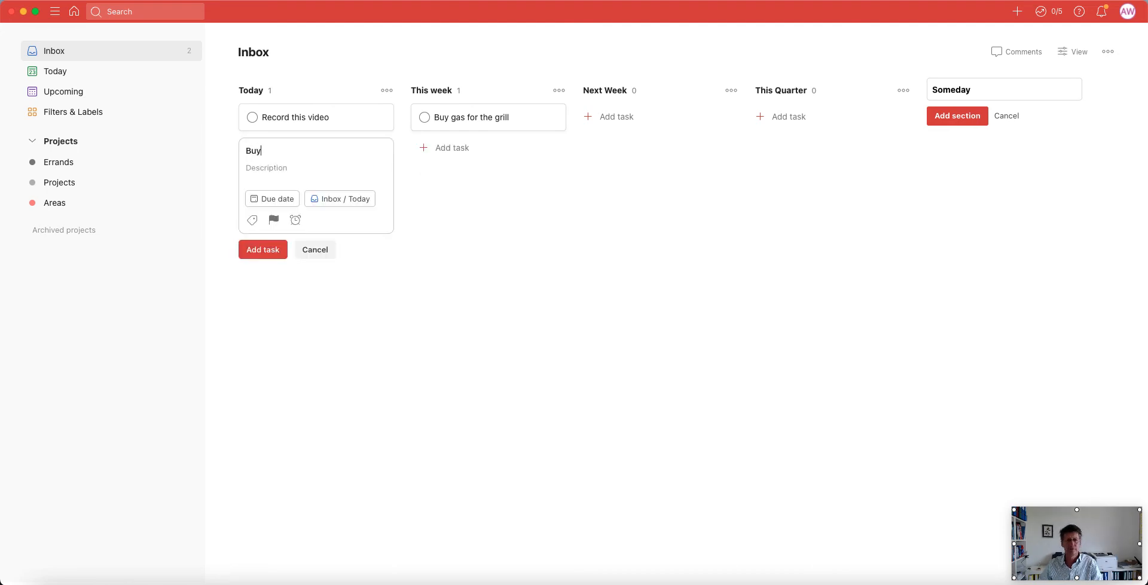
type(" bread")
key("Return")
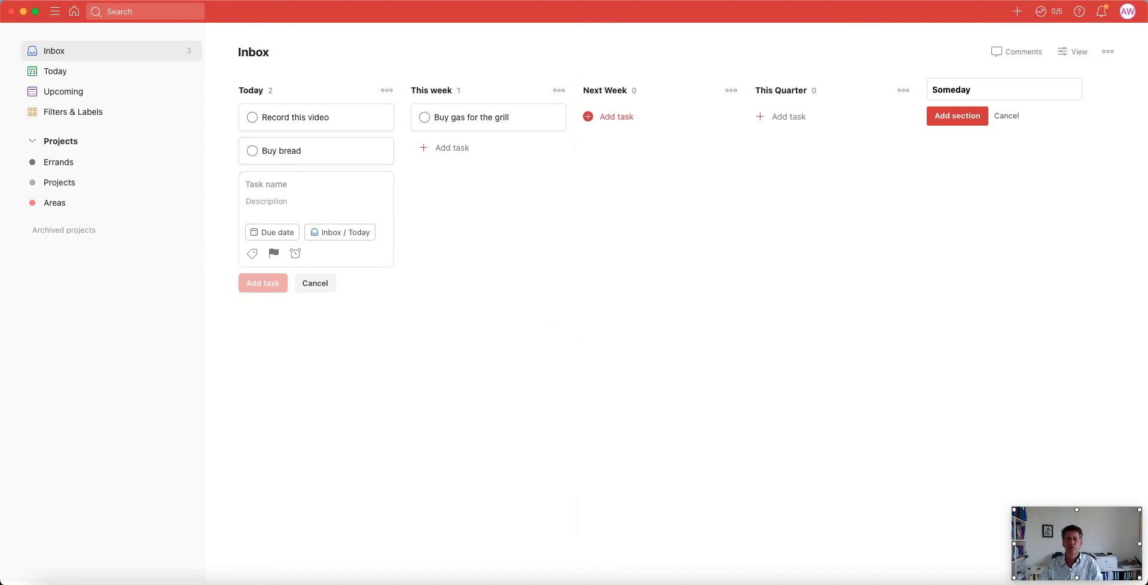
- Add a task to the Next Week section reading "Follow up with" plus the contact's first name
left_click(608, 116)
type("Call")
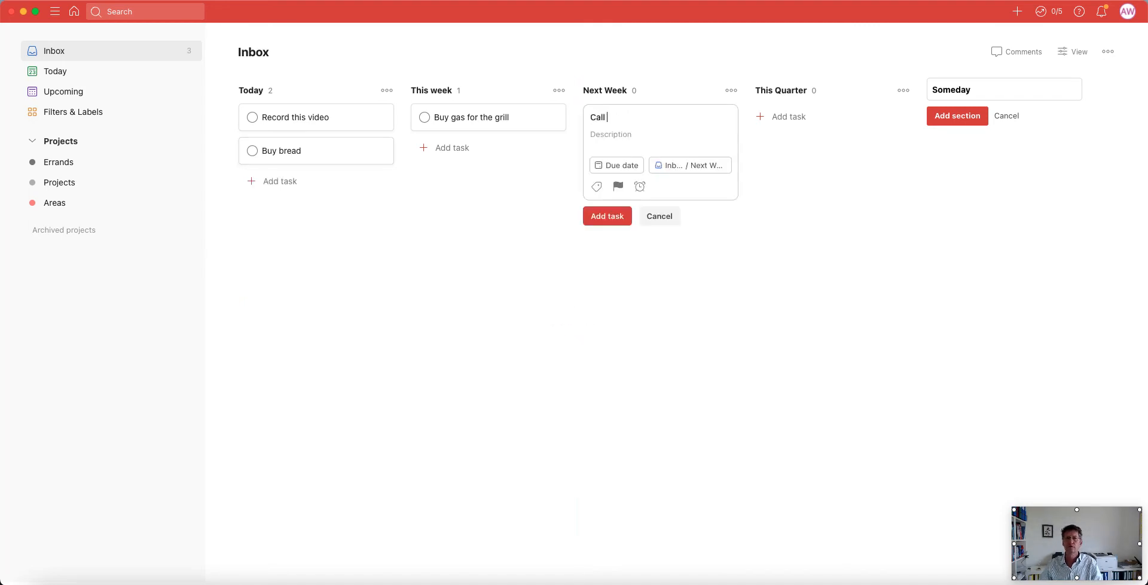
key("BackSpace")
key("BackSpace")
key("BackSpace")
type("Fool")
key("BackSpace")
type("llo")
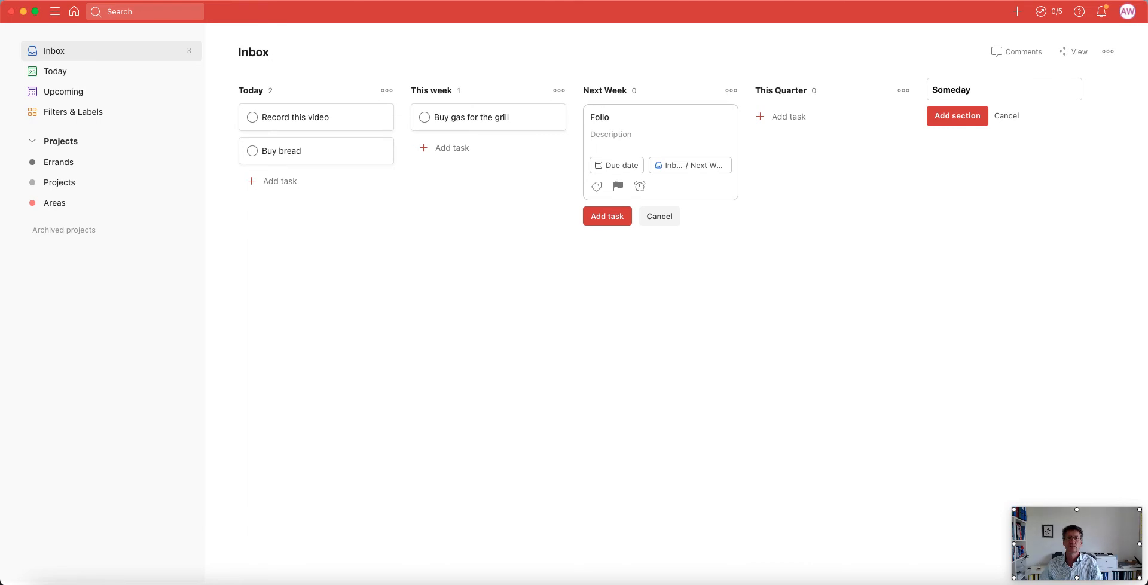
type("w up with John")
key("Return")
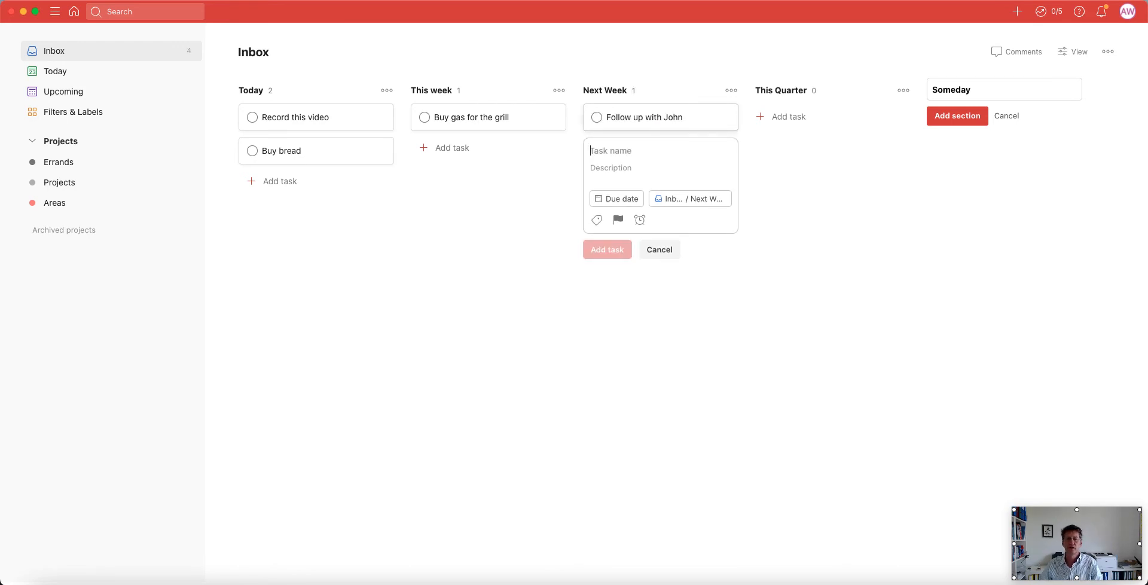
- Add a second Next Week task to call a contact by first name "on project x"
type("Call")
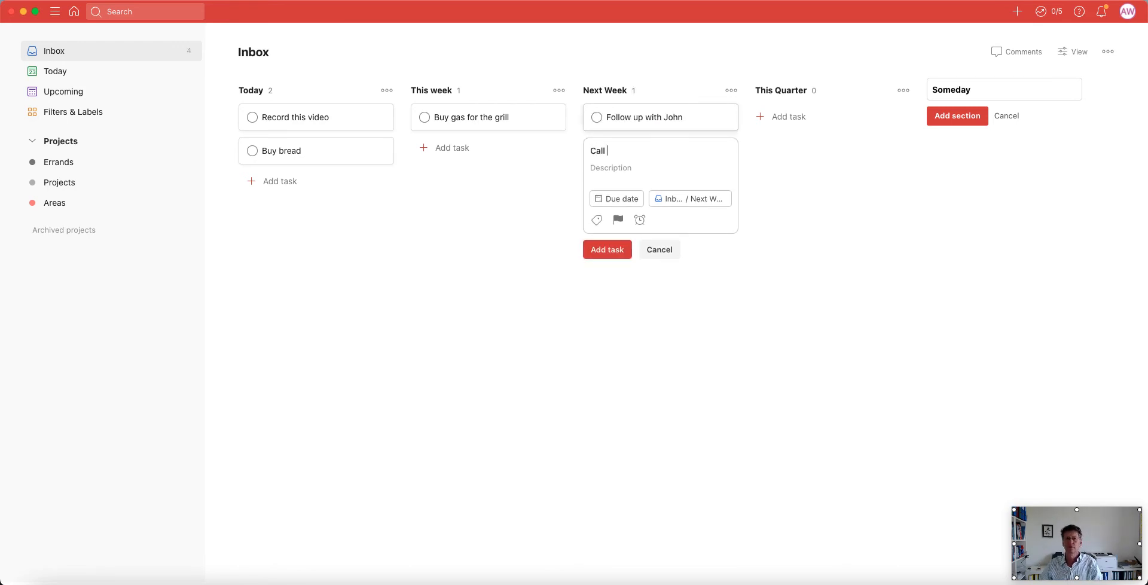
type(" Soph")
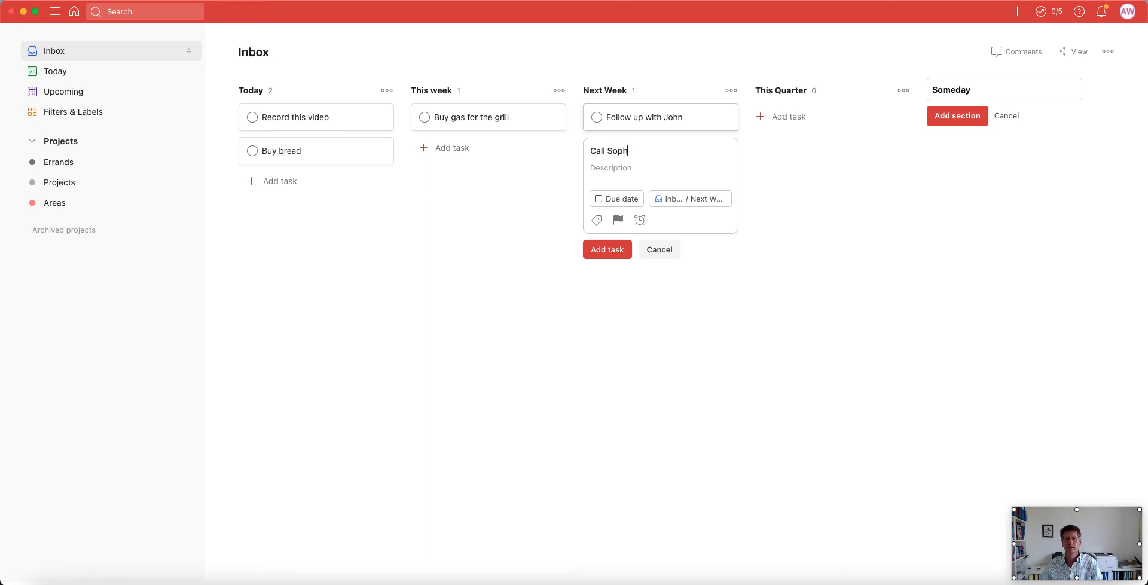
type("ie on project x")
key("Return")
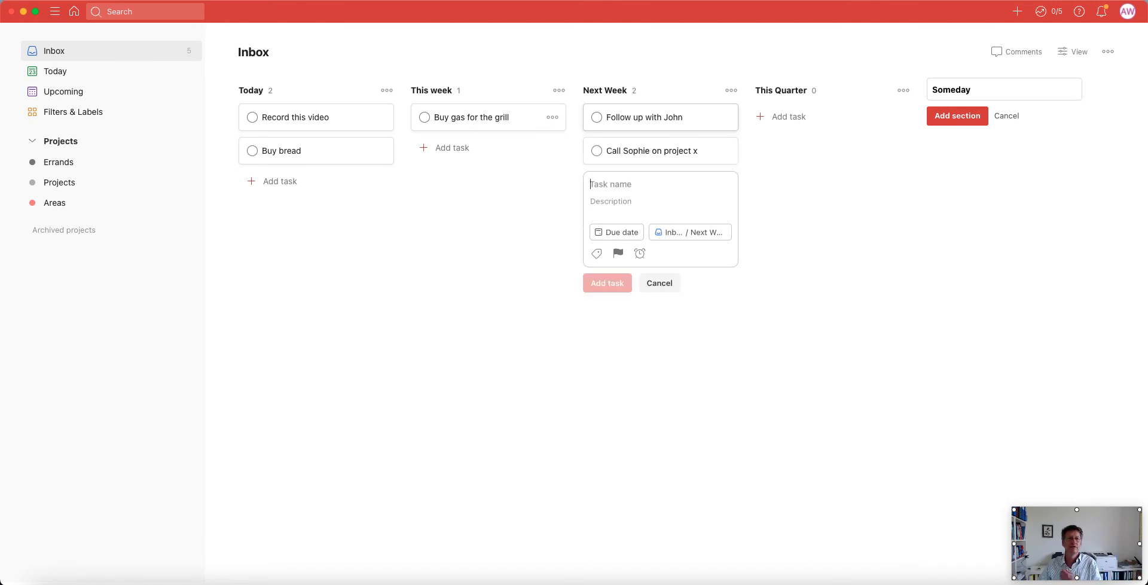
- Create the task "Publish a new blog post" in the This week section
left_click(451, 148)
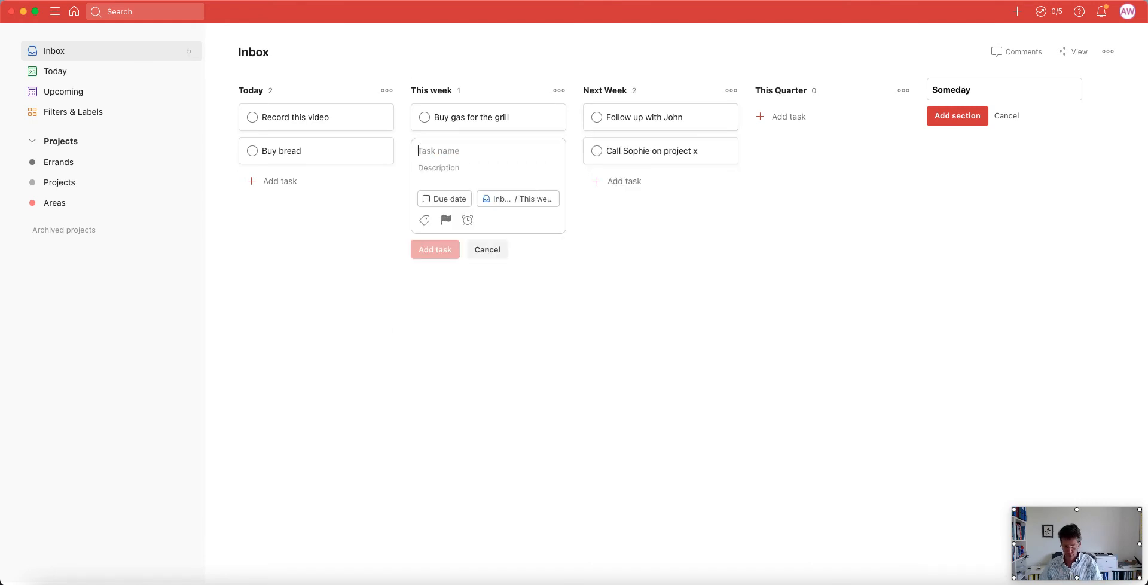
type("Pu")
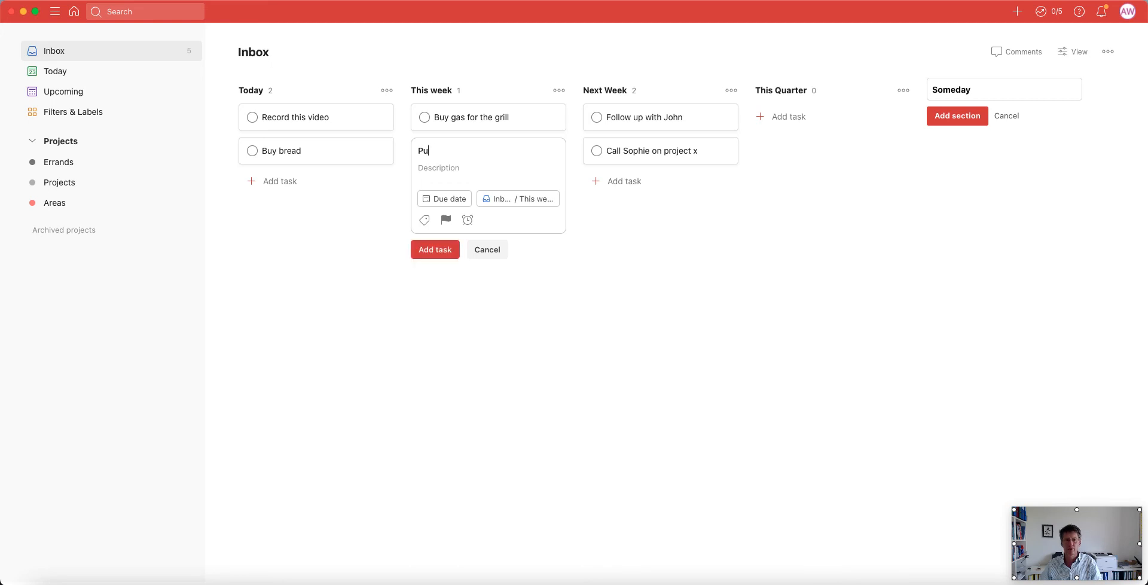
type("blish a new")
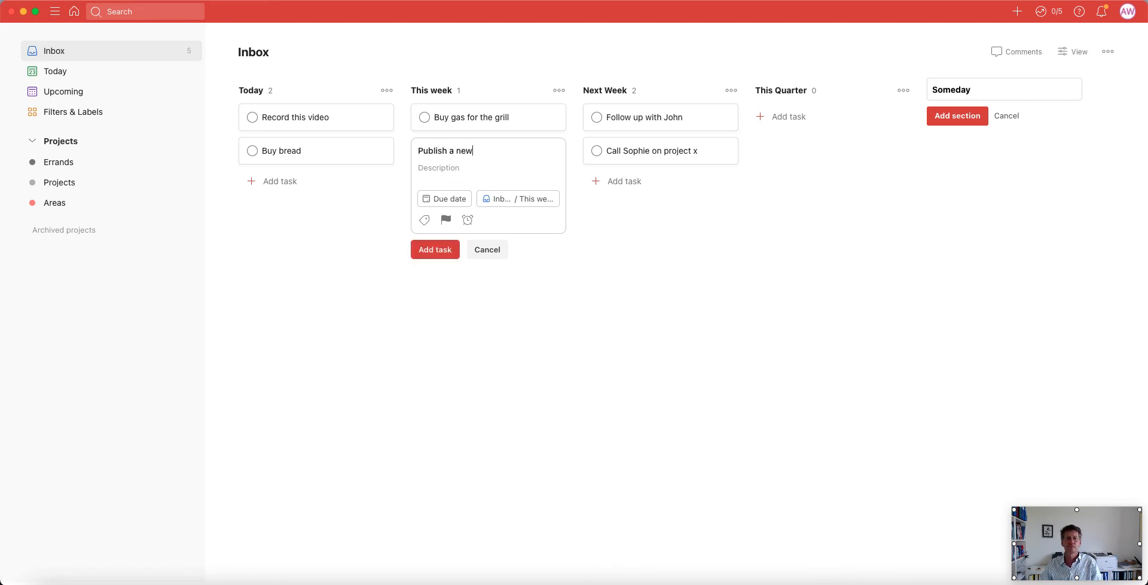
type(" blog post")
- Add the task "File my taxes" to the This Quarter section
left_click(780, 116)
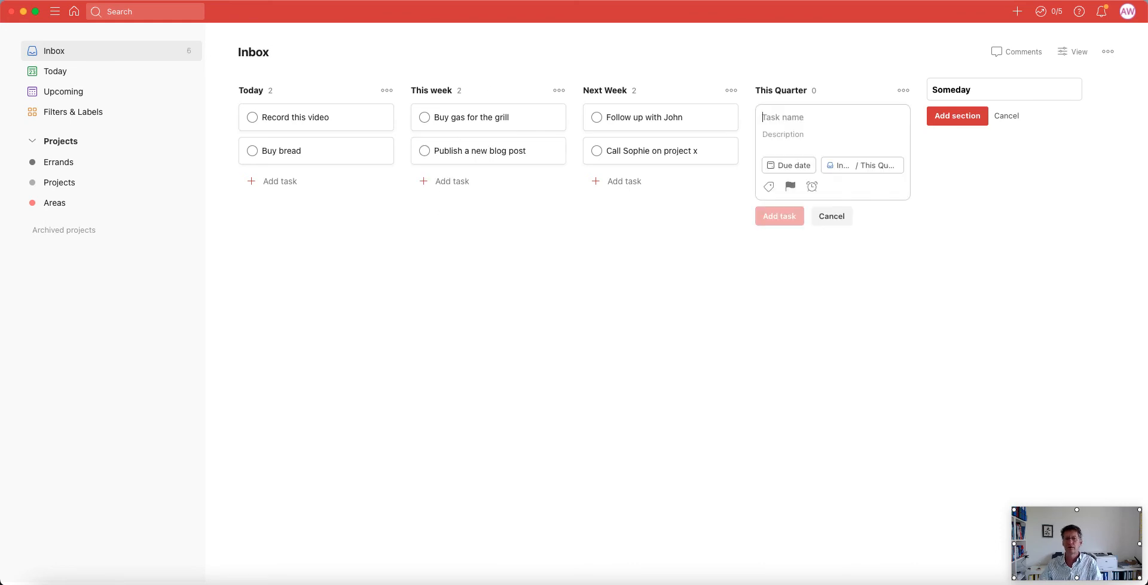
type("File my taxes")
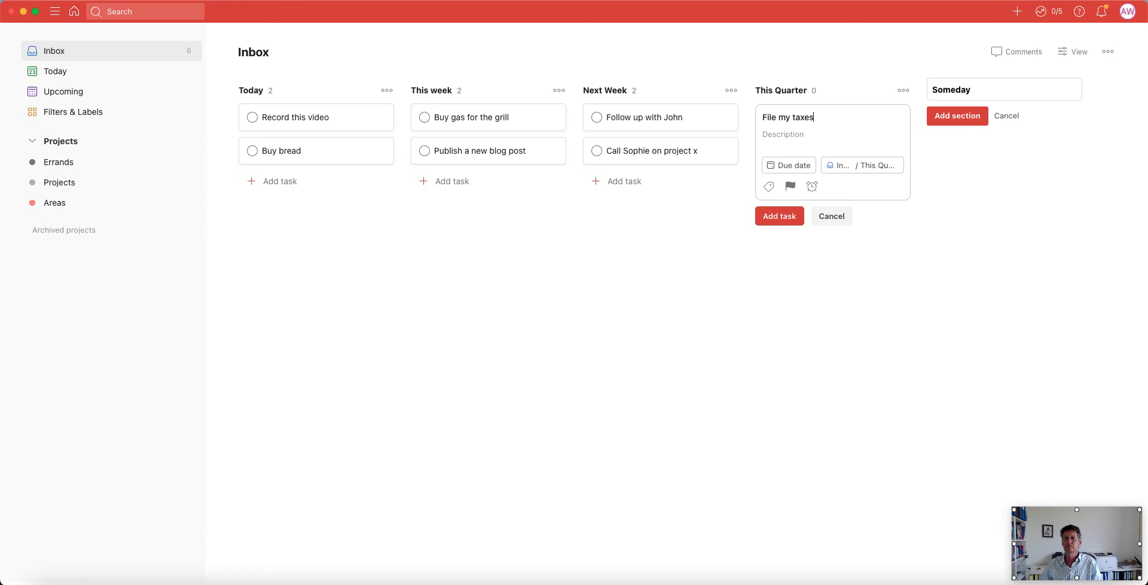
key("Return")
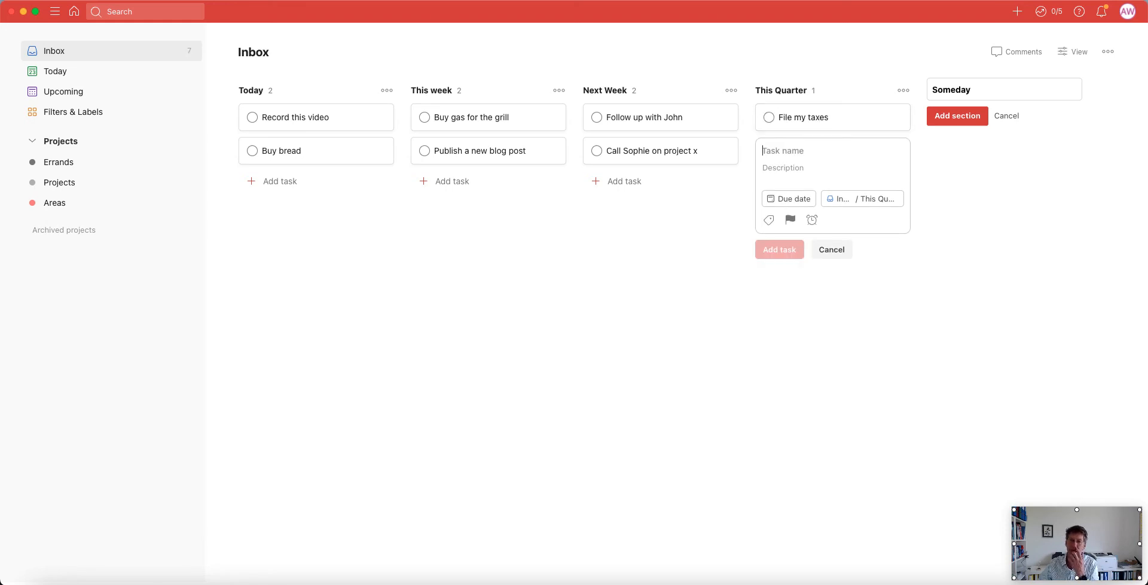
- Create the Someday section and add the task "Visit Malta" to it
key("Return")
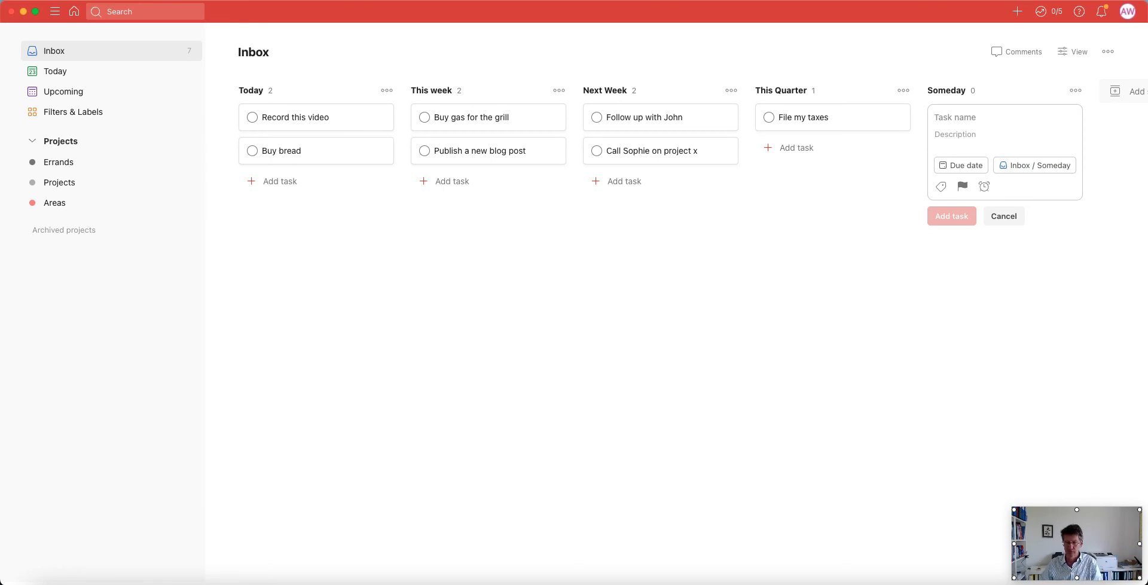
type("Visit")
type("Malta")
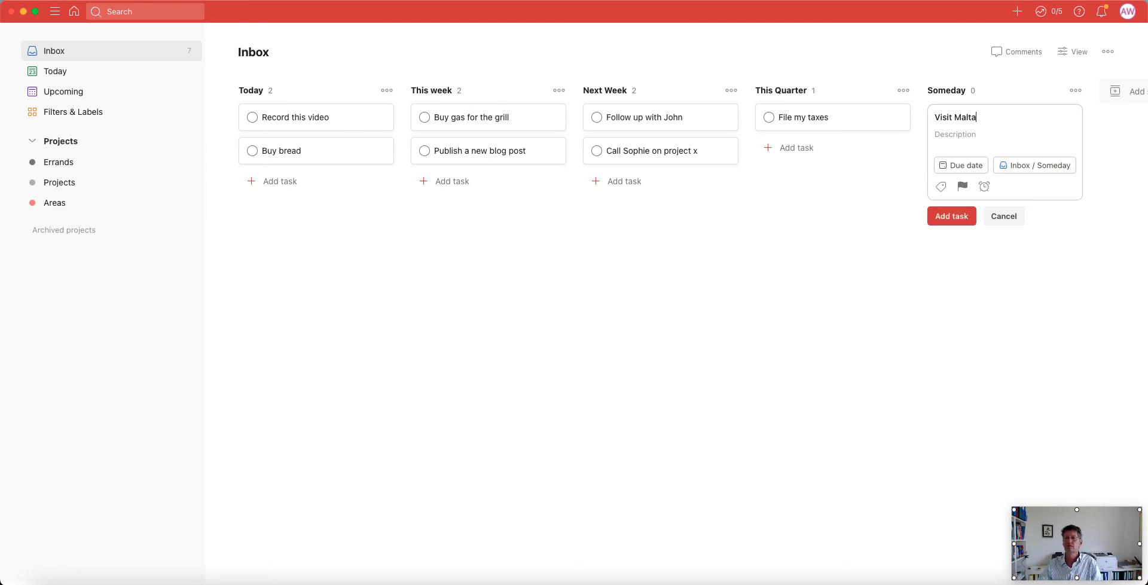
key("Return")
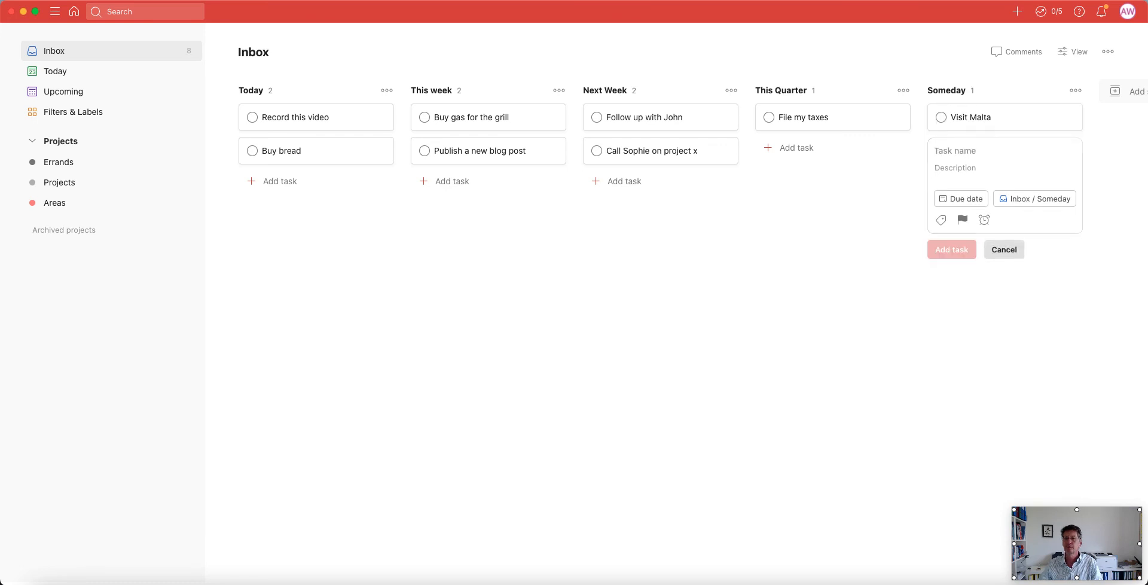
left_click(1004, 250)
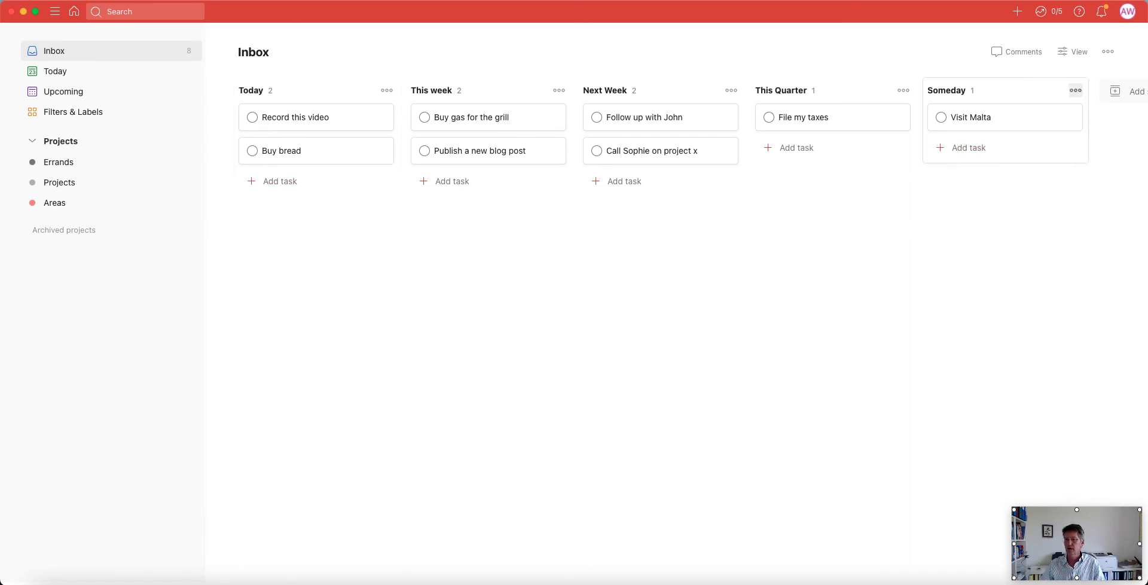
- Set the due date of both "Record this video" and "Buy bread" in the Today section to today
mouse_move(323, 151)
left_mouse_down()
mouse_move(320, 116)
mouse_move(323, 150)
left_mouse_up()
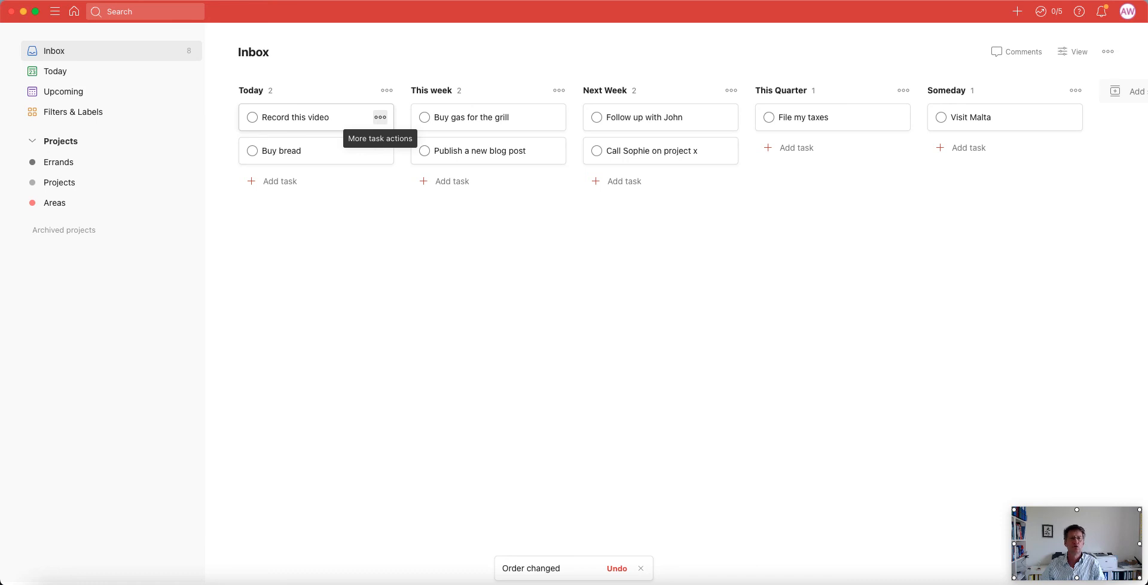
left_click(381, 117)
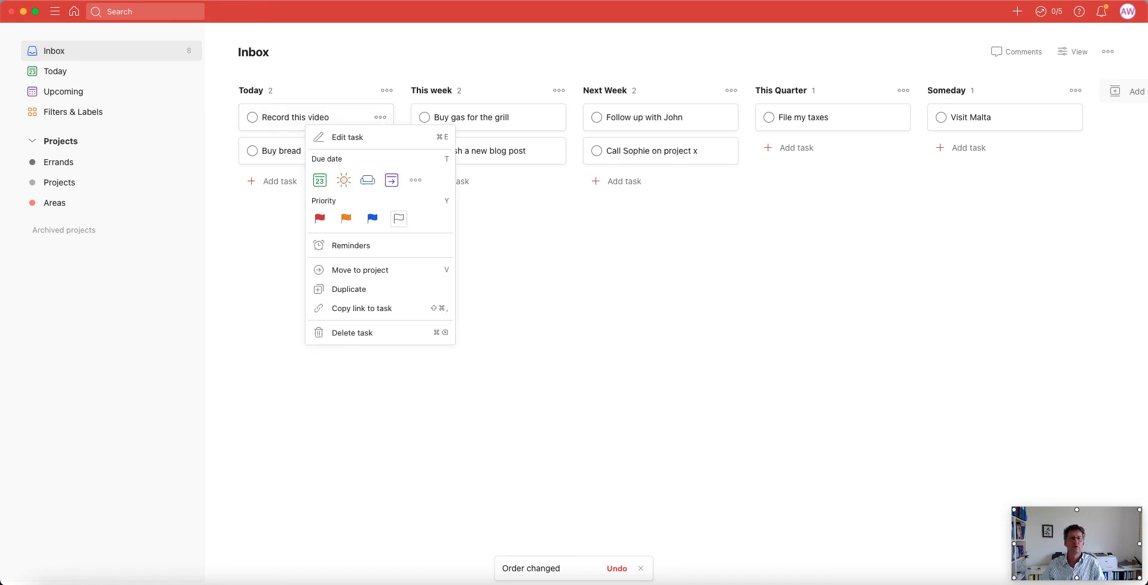
left_click(319, 180)
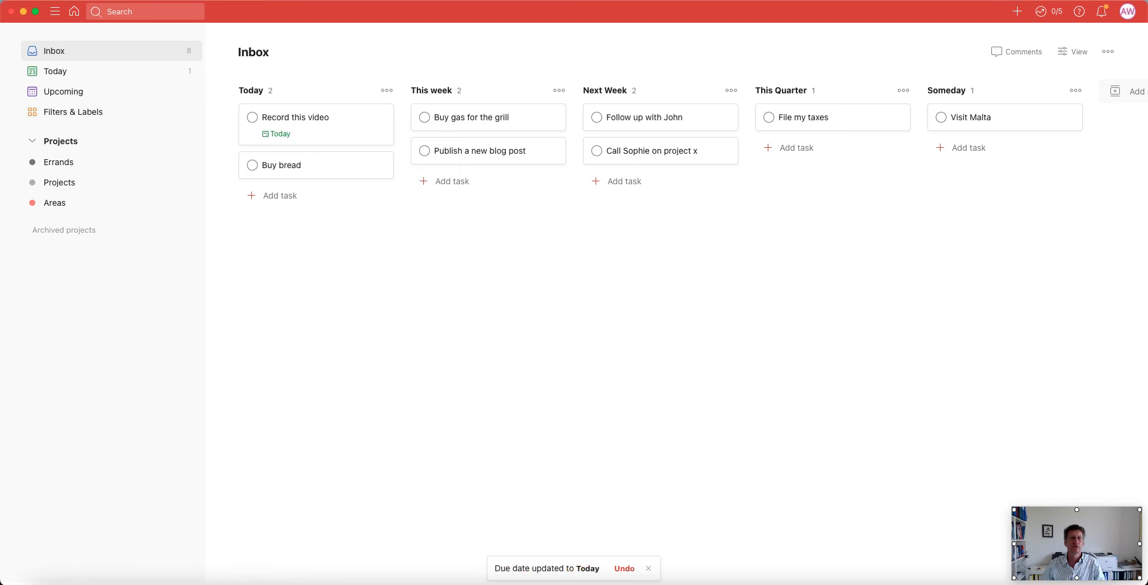
left_click(381, 165)
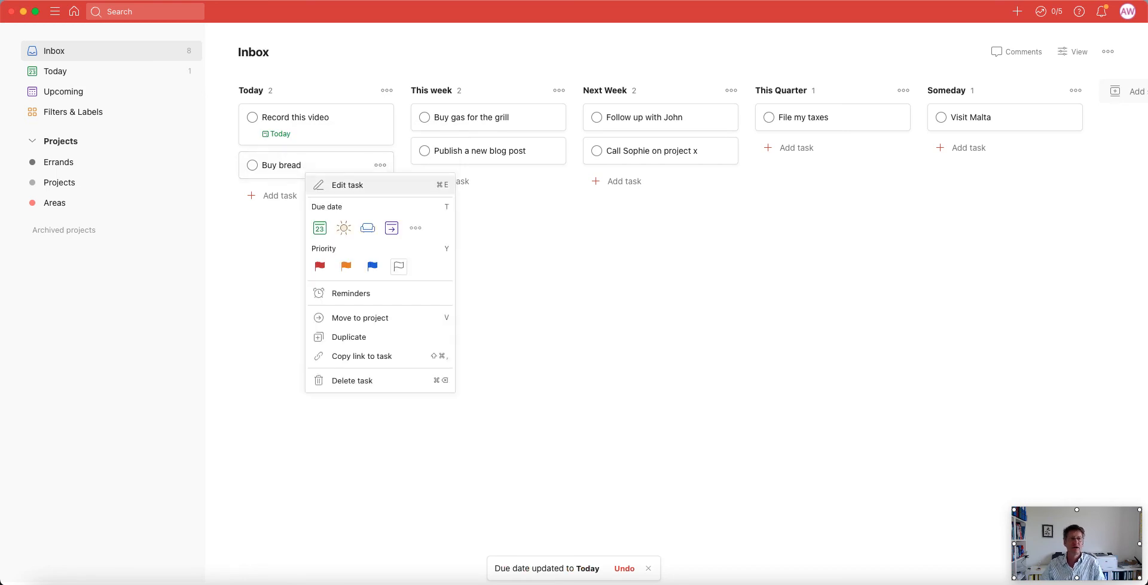
left_click(320, 228)
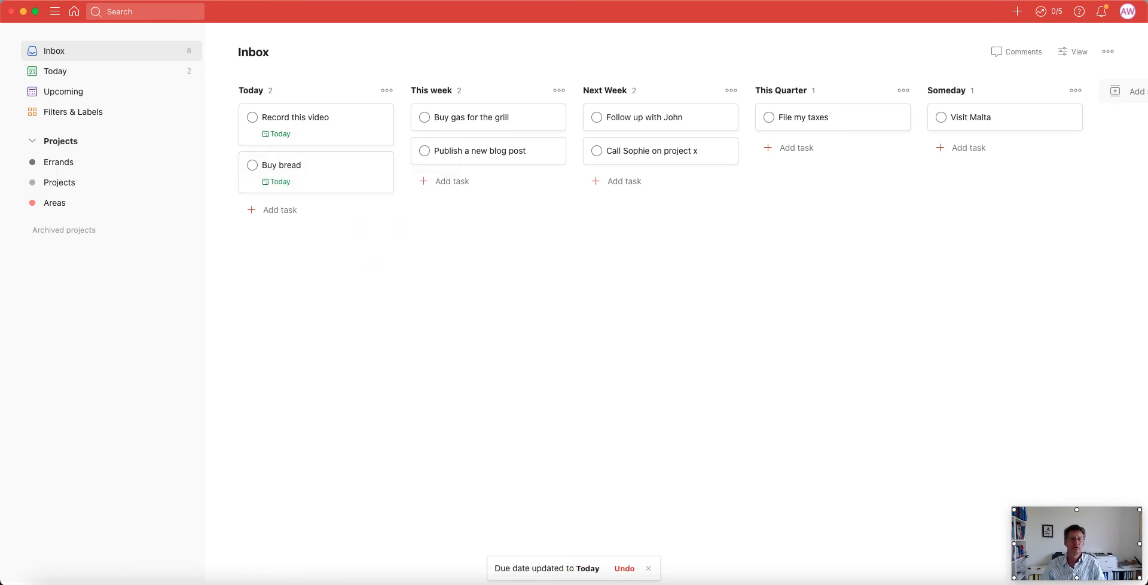
- Set the "Buy bread" task to Priority 2 and the "Record this video" task to Priority 1
left_click(317, 172)
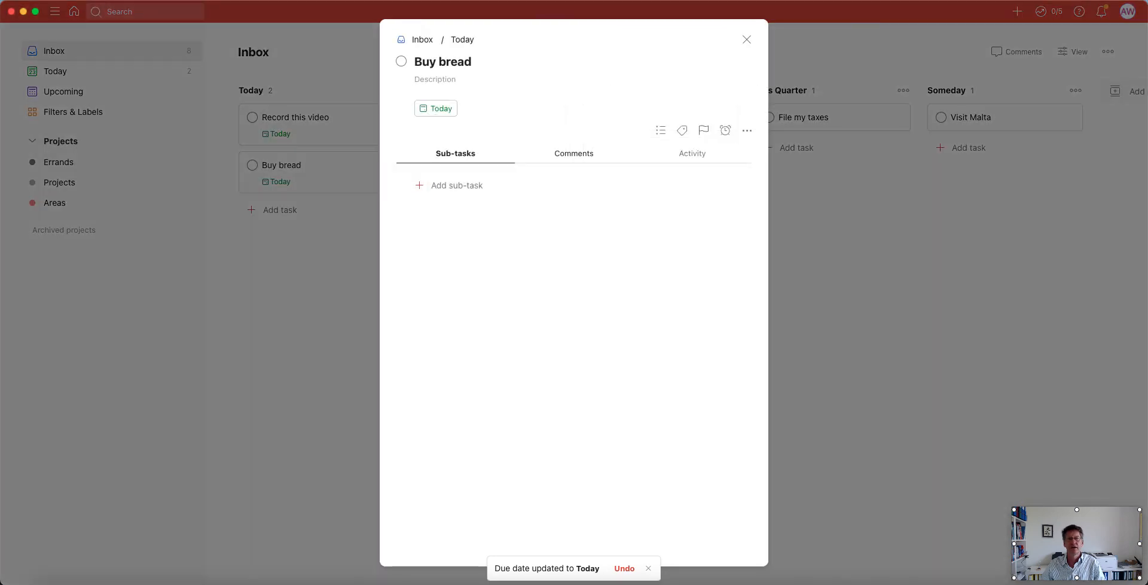
left_click(703, 130)
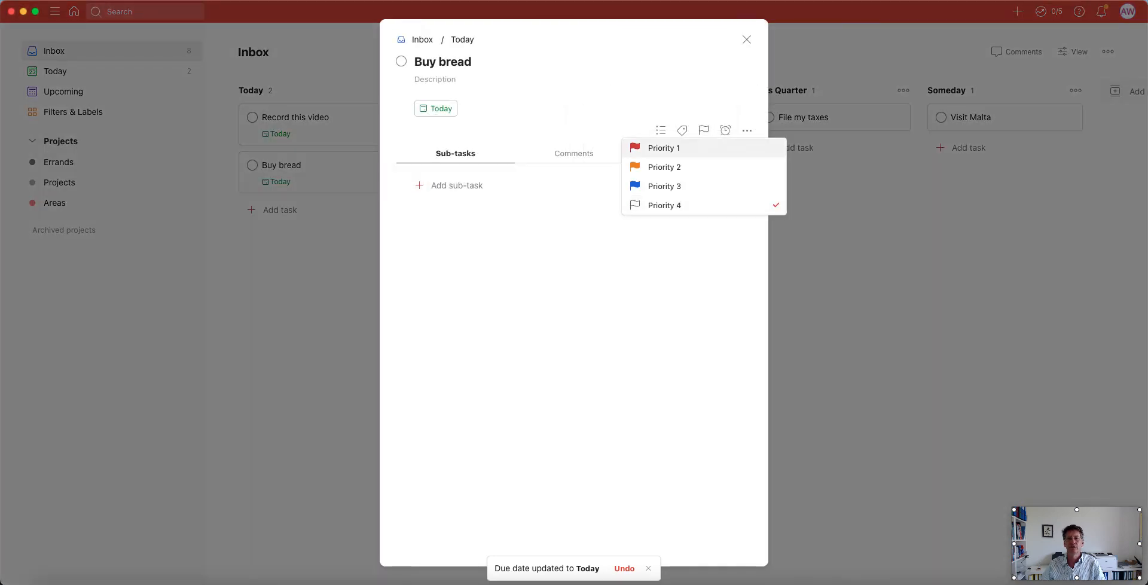
left_click(672, 166)
left_click(704, 130)
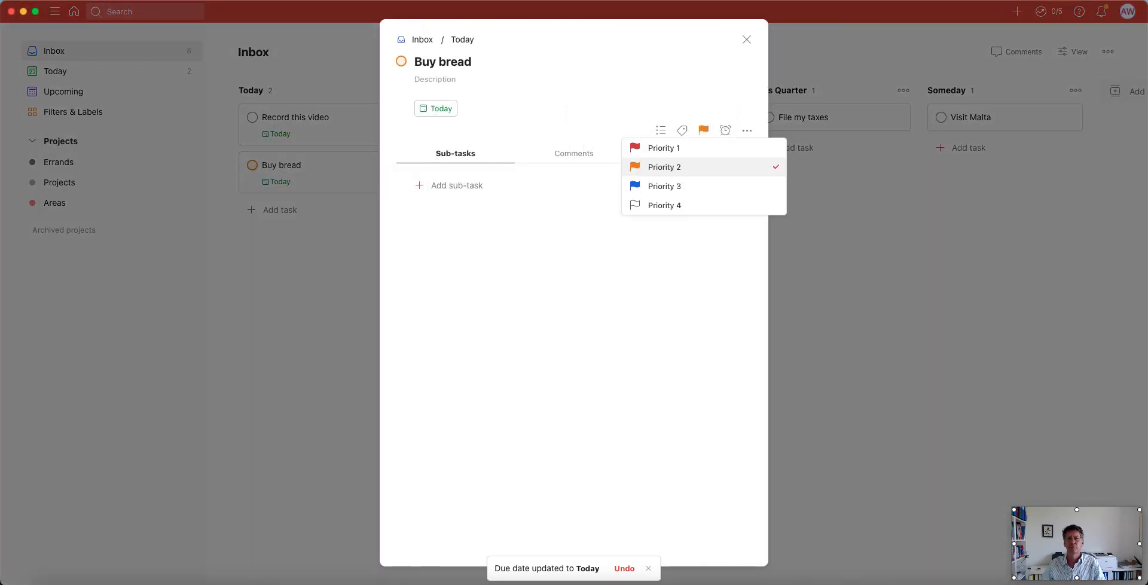
key("Escape")
key("Escape")
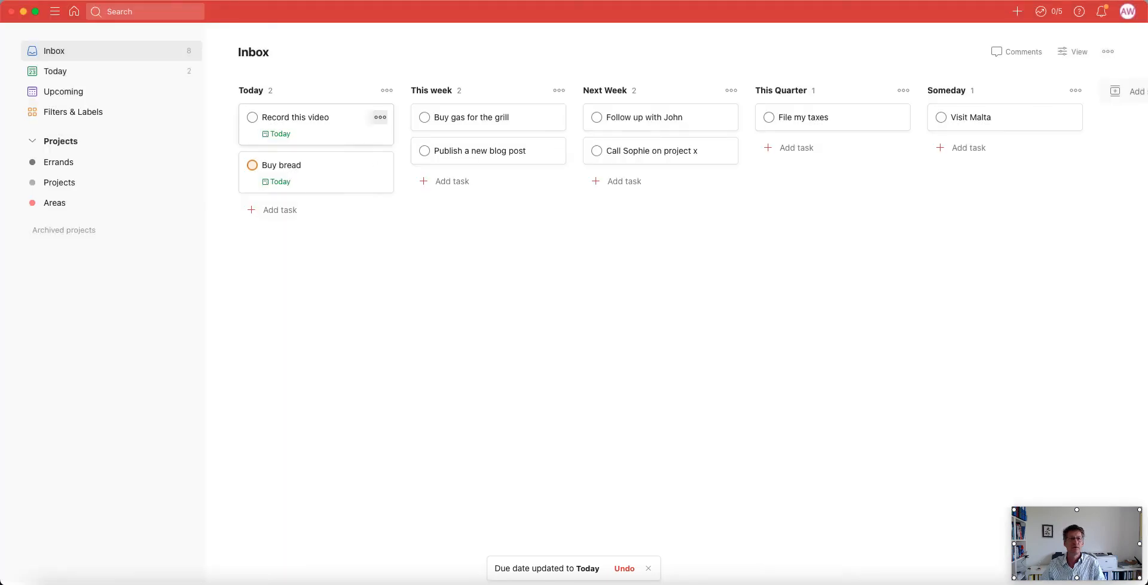
left_click(380, 118)
left_click(320, 218)
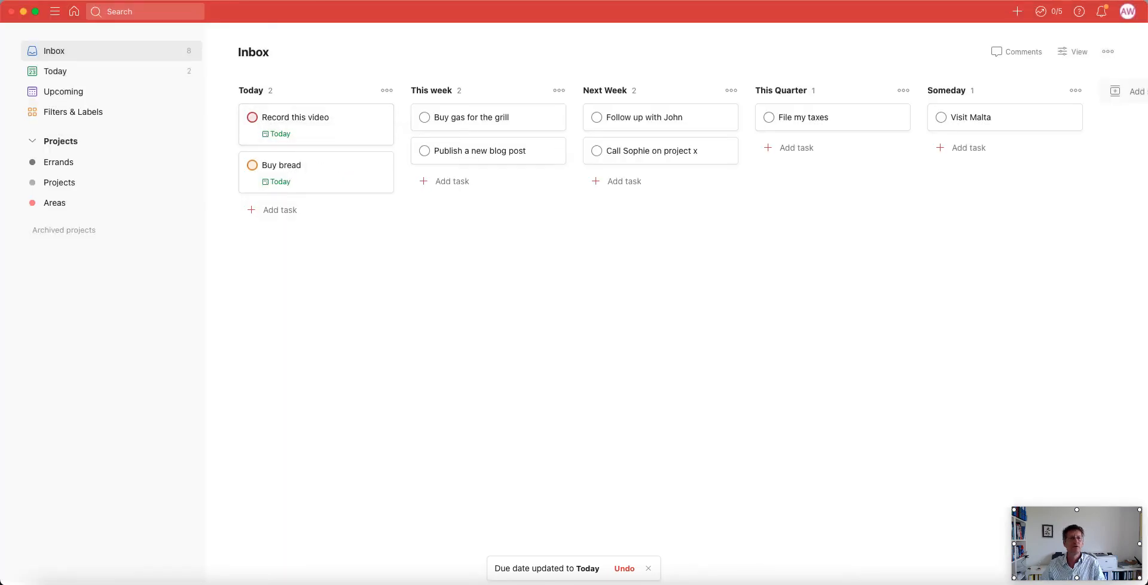